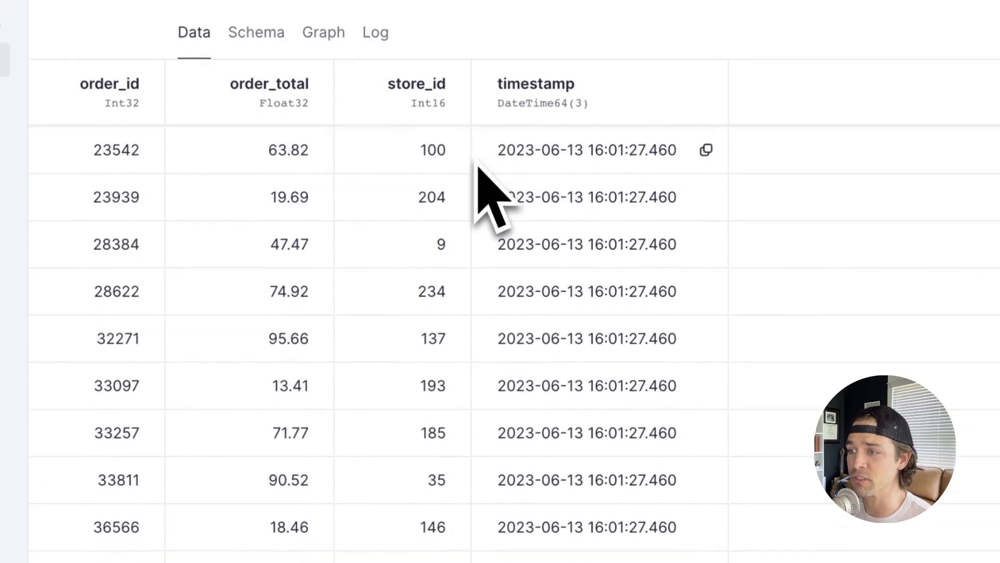
# Open the order_deduplication pipe and start creating a copy job from node_1
pyautogui.scroll(5, 474, 161)
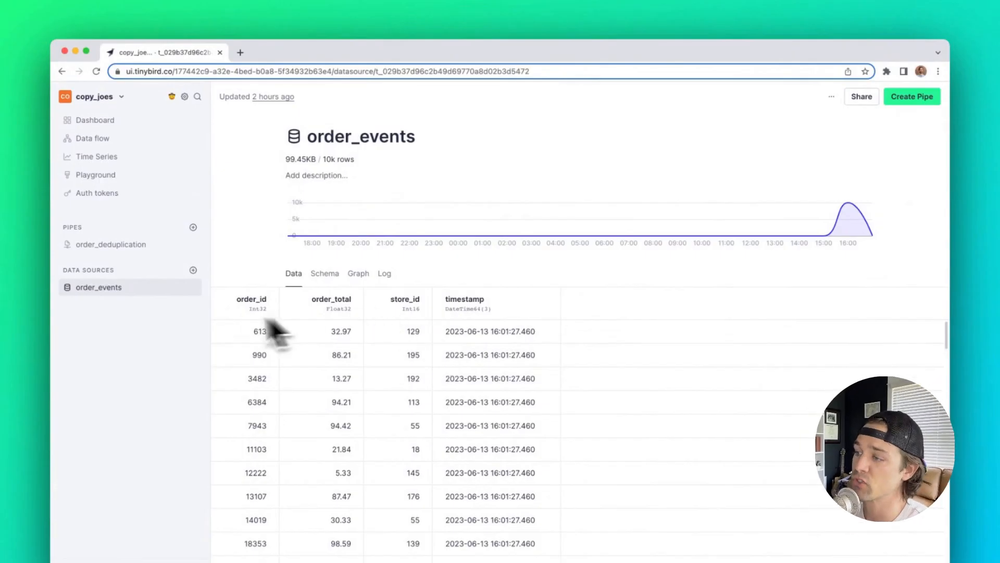
pyautogui.click(127, 250)
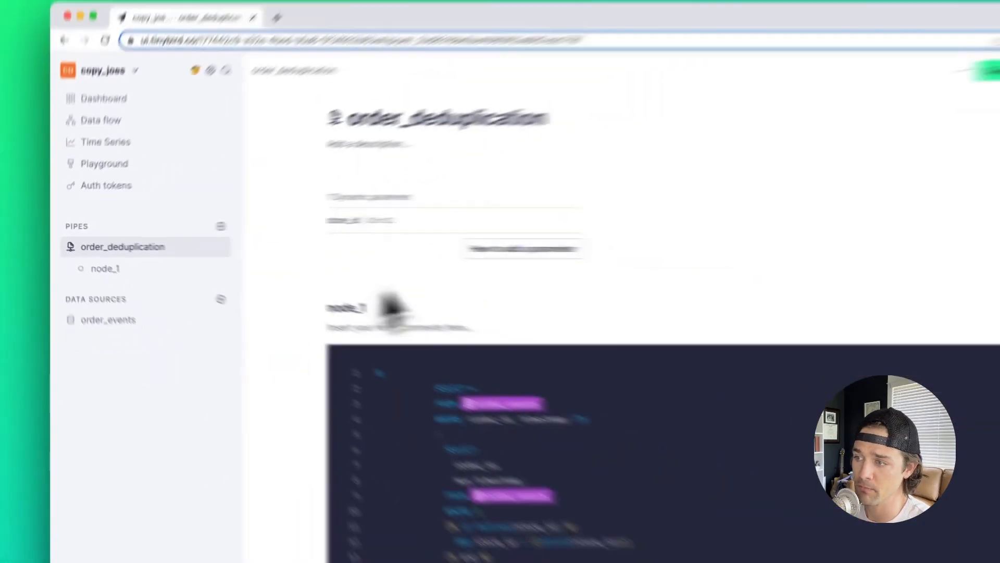
pyautogui.scroll(-3, 716, 337)
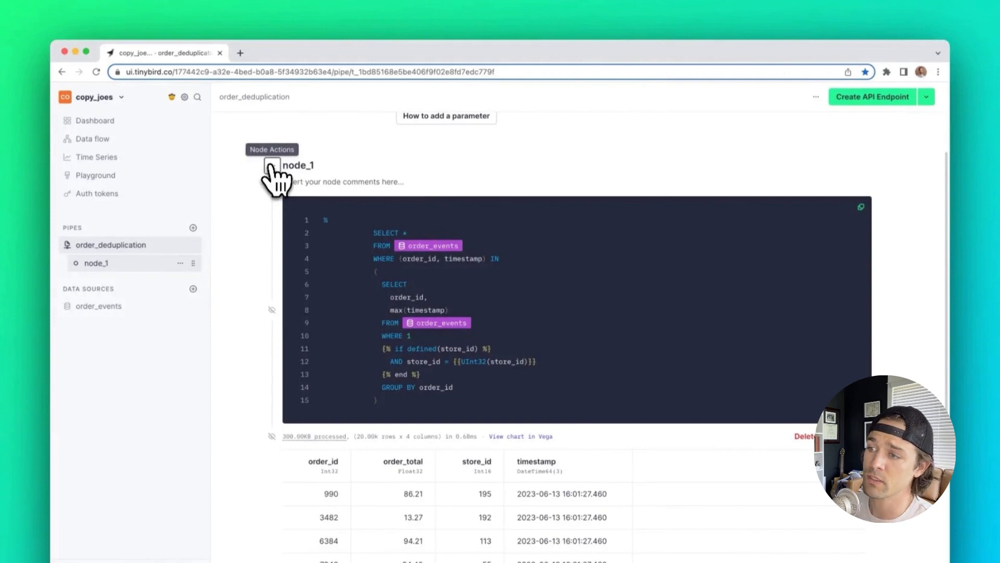
pyautogui.click(271, 166)
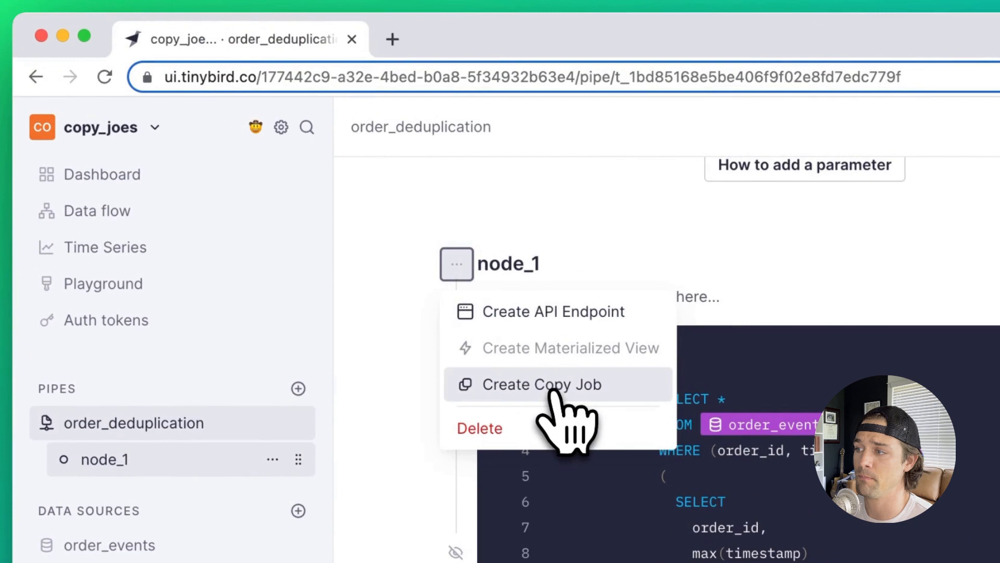
pyautogui.click(552, 395)
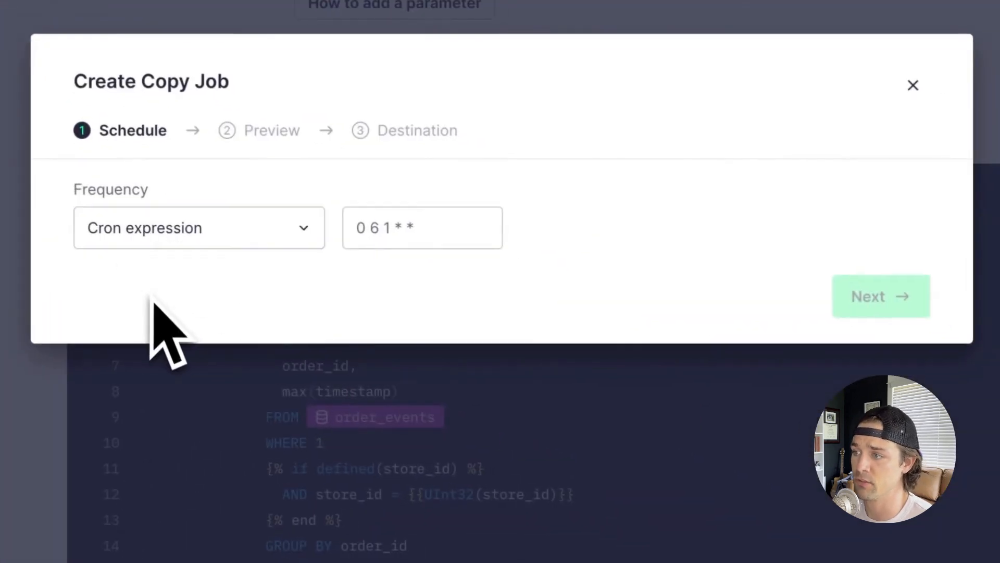
# Set the copy job's frequency to On demand, keep store_id empty, and choose a new Data Source as the destination
pyautogui.click(213, 241)
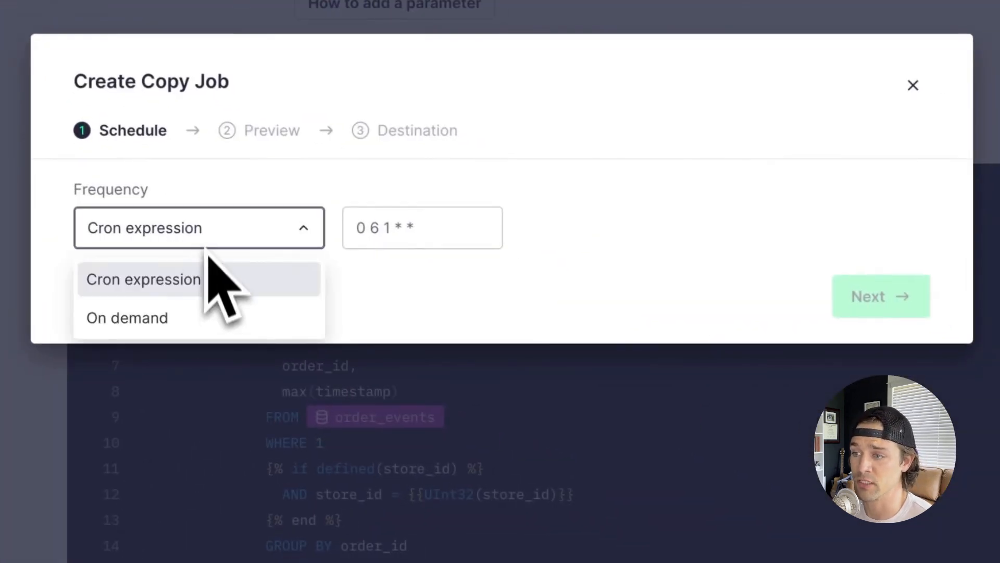
pyautogui.click(193, 328)
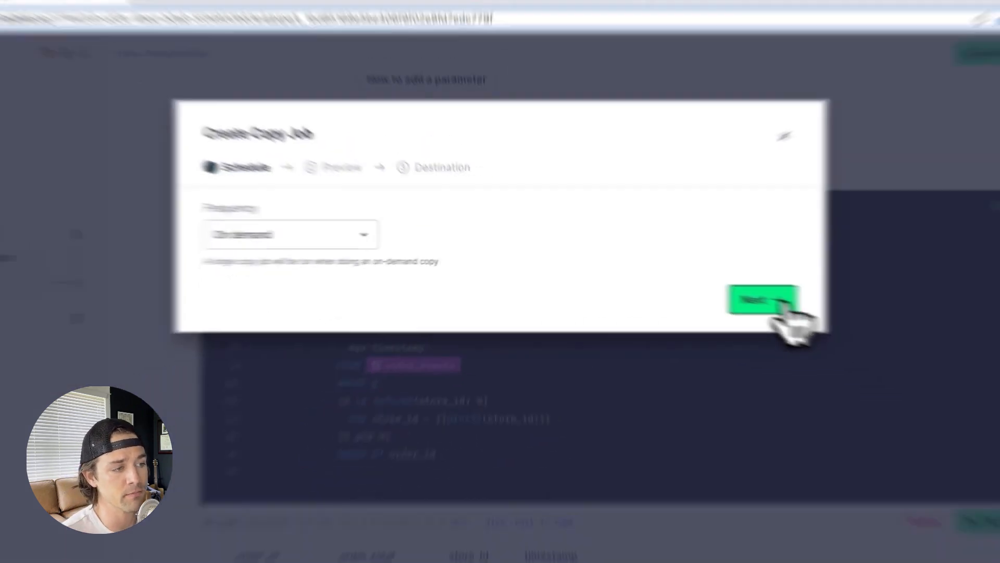
pyautogui.click(881, 321)
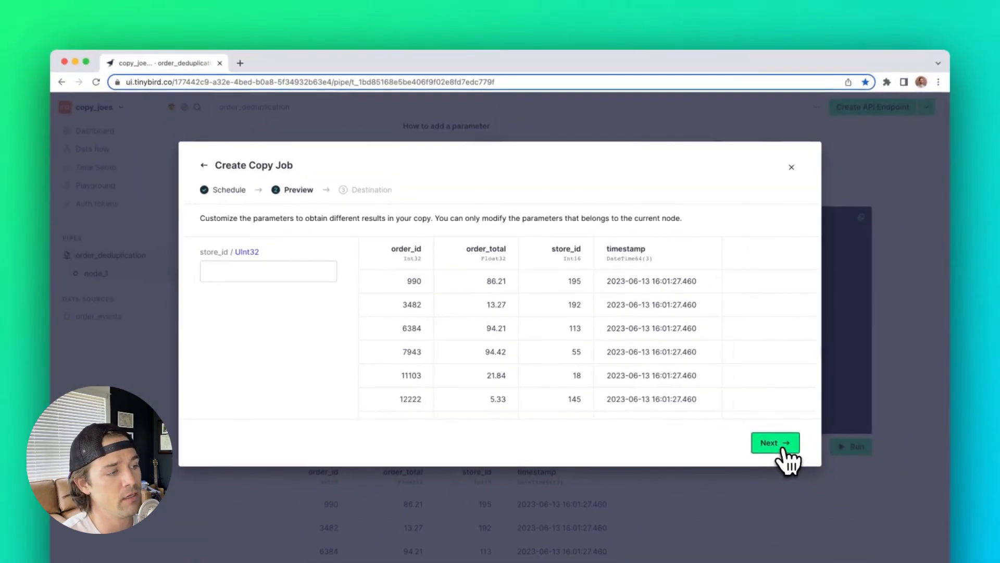
pyautogui.click(879, 467)
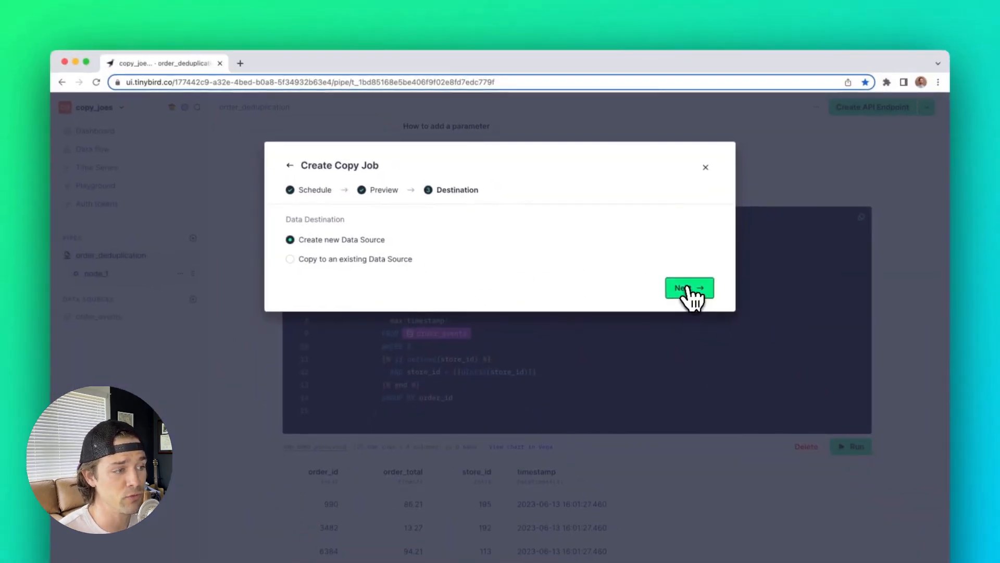
pyautogui.click(689, 289)
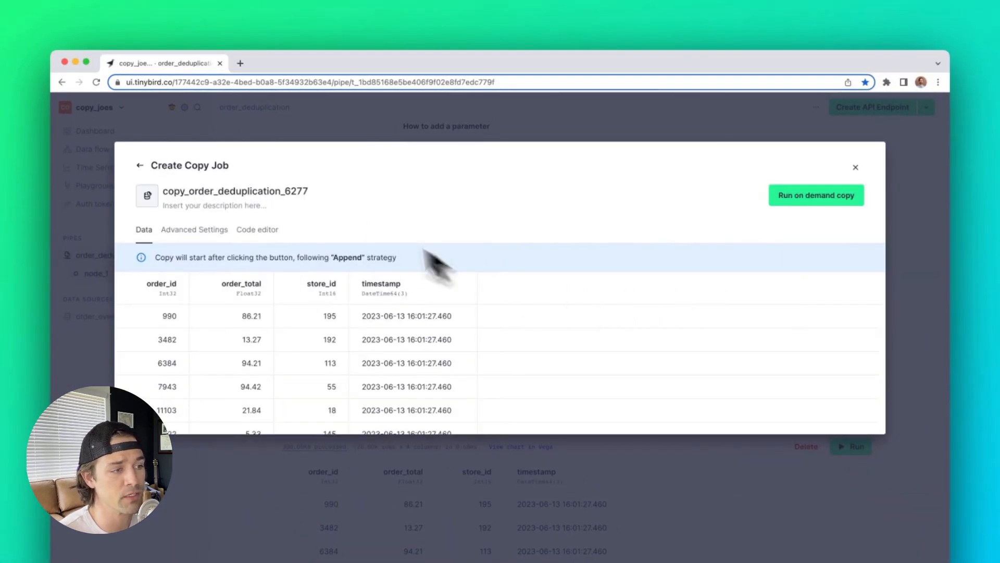
# Name the destination deduplicated_orders and describe it as "A table containing deduplicated orders from Copy Joes stores"
pyautogui.doubleClick(294, 193)
pyautogui.write('deduplicated_order')
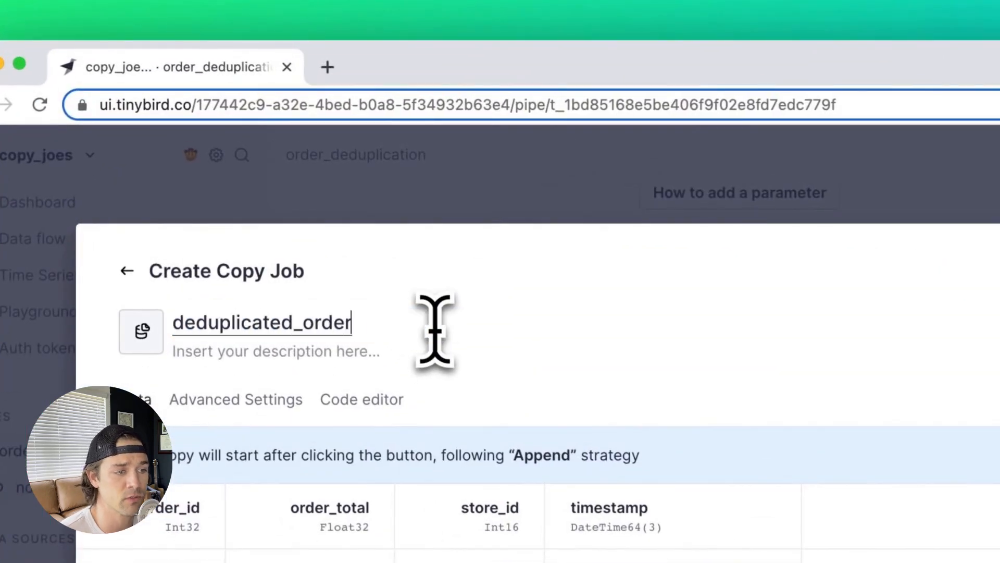
pyautogui.write('s')
pyautogui.click(311, 353)
pyautogui.write('A table contai')
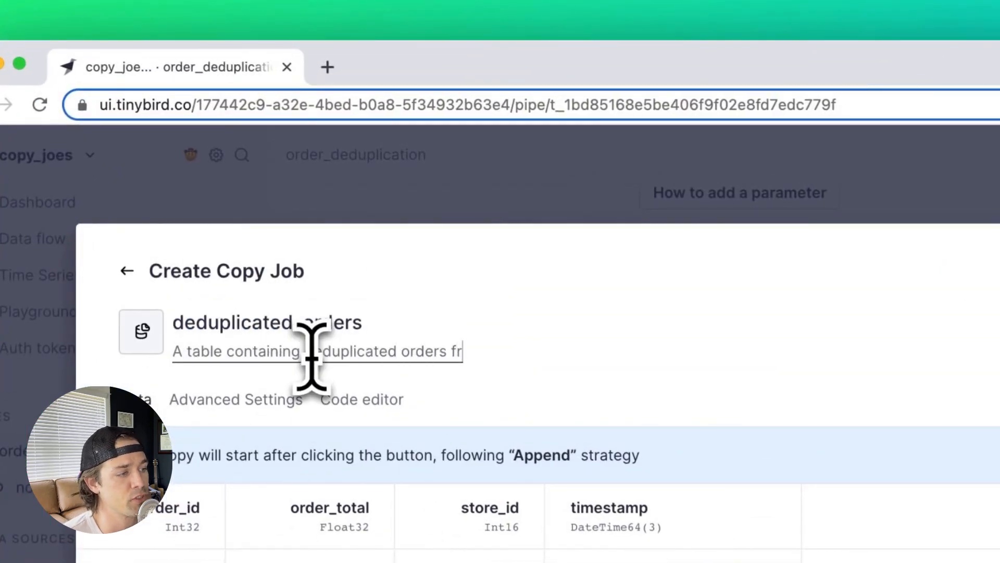
pyautogui.write('s stores')
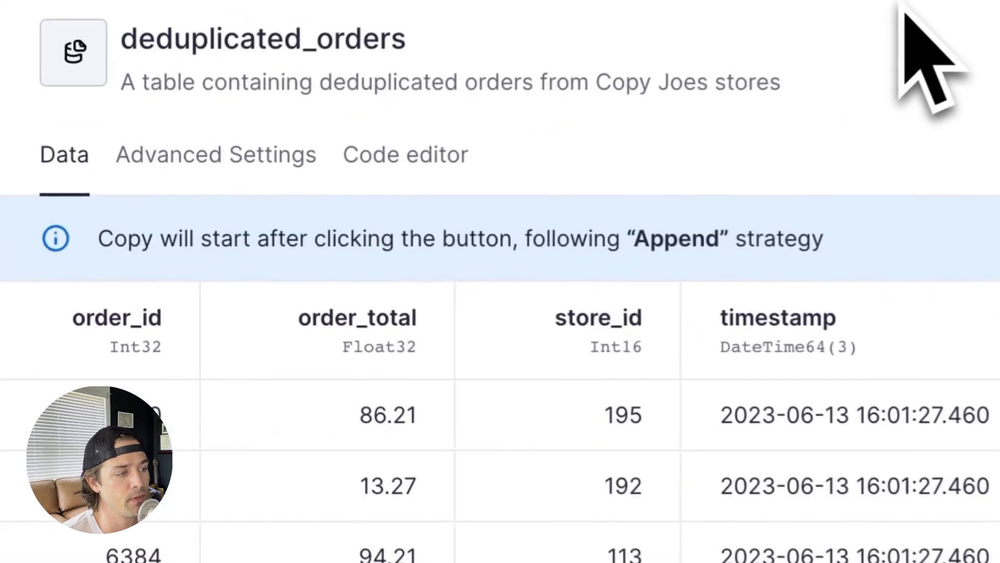
# Review the destination's advanced settings and engine code, and run the on-demand copy
pyautogui.click(240, 157)
pyautogui.click(400, 157)
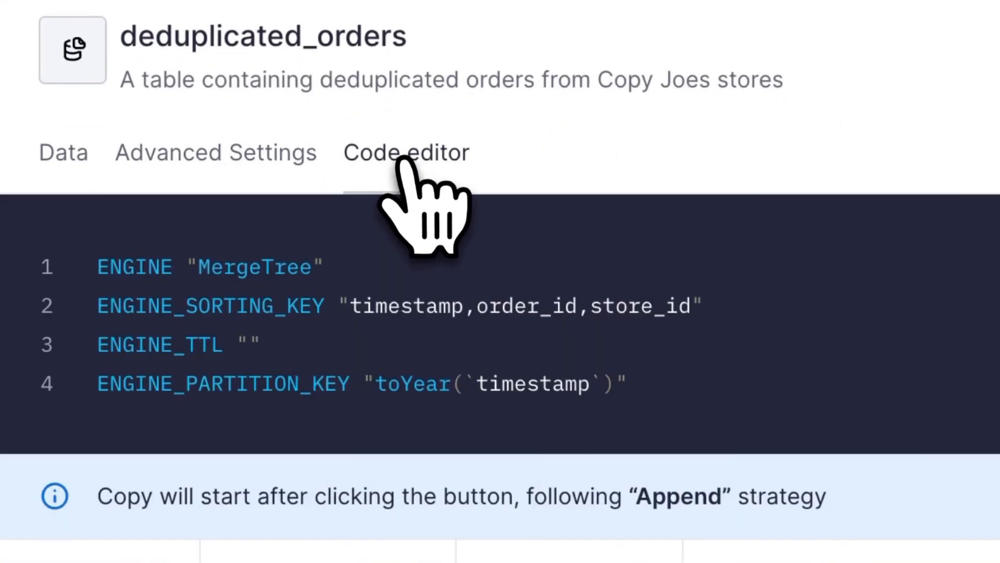
pyautogui.click(86, 155)
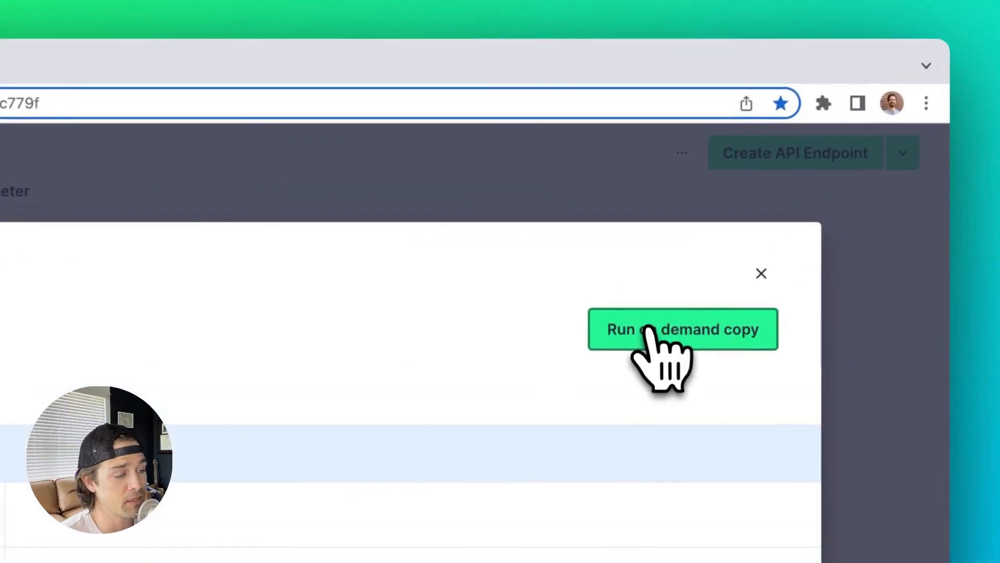
pyautogui.click(649, 329)
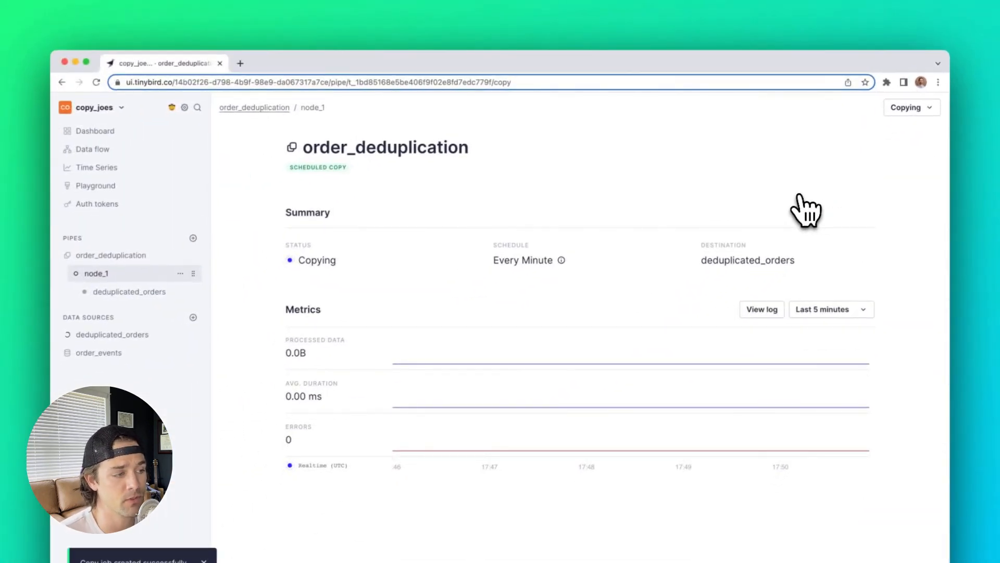
# Look at the copy job's available actions and inspect the rows copied into the deduplicated_orders Data Source
pyautogui.click(910, 107)
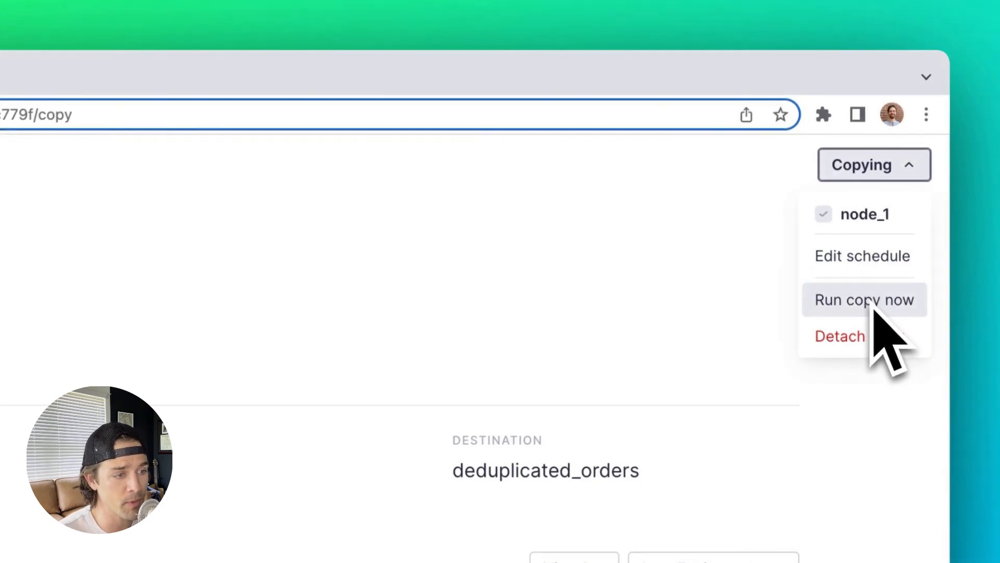
pyautogui.click(724, 266)
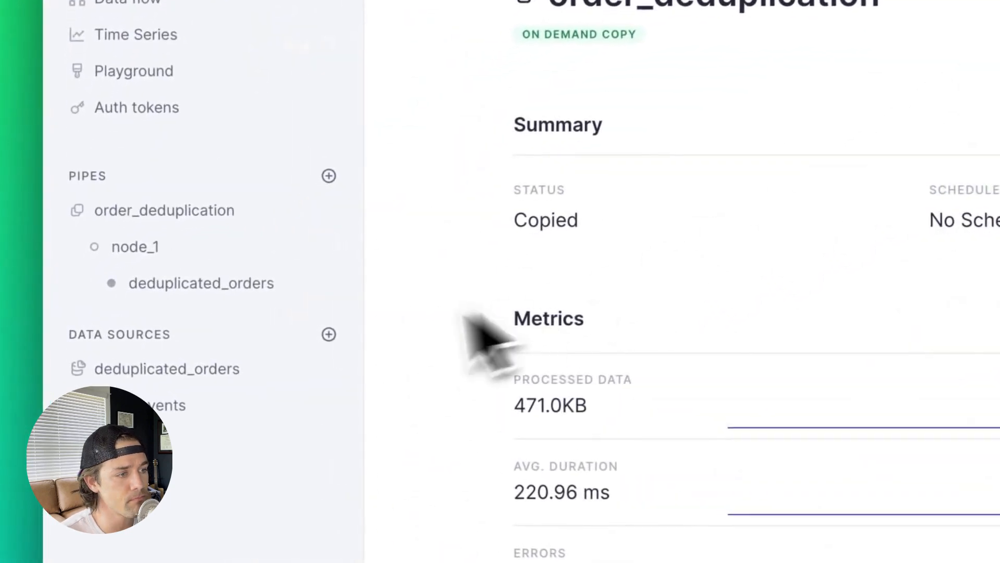
pyautogui.click(234, 354)
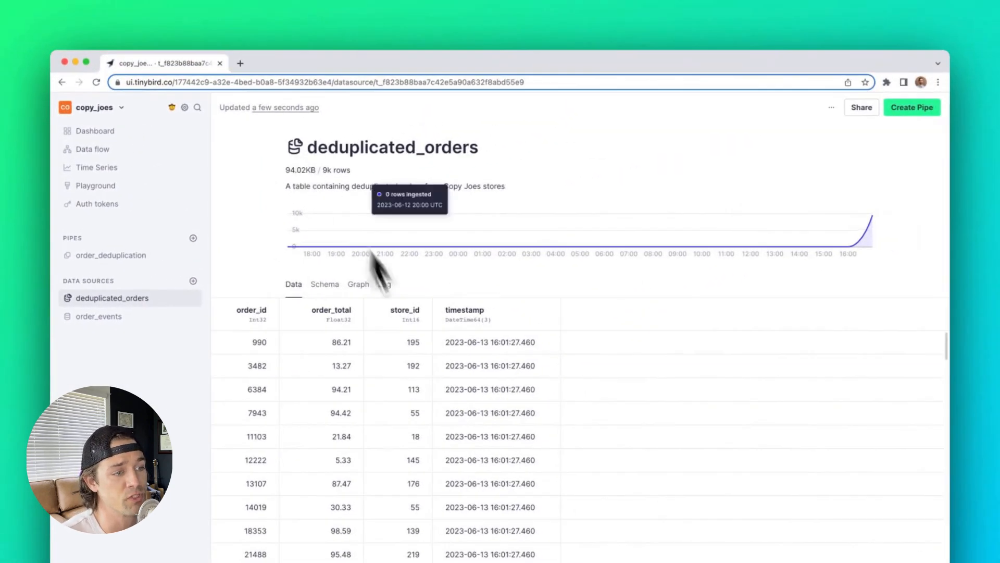
pyautogui.scroll(-3, 388, 399)
pyautogui.scroll(3, 388, 398)
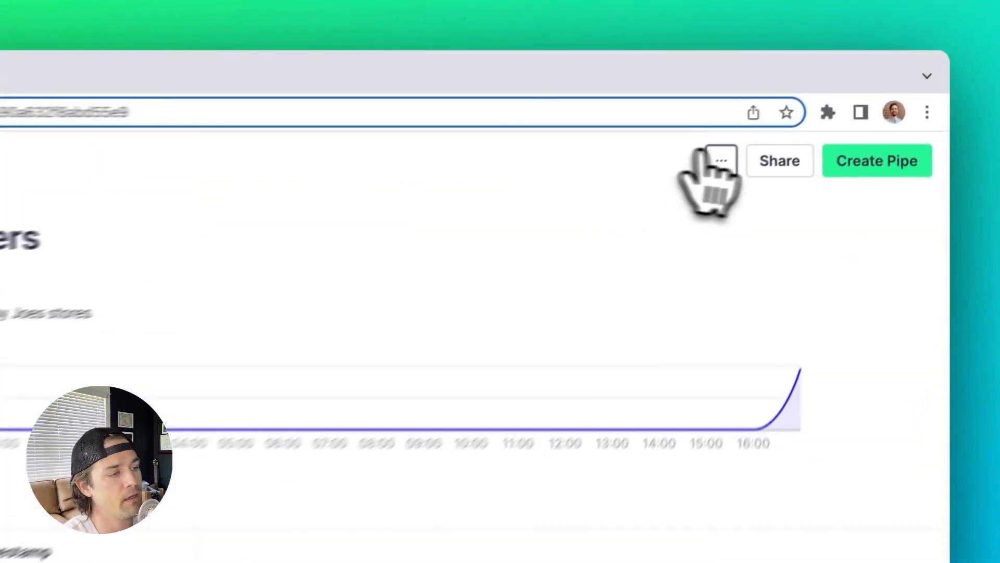
# Truncate the deduplicated_orders Data Source, confirming with "truncate data source"
pyautogui.click(831, 107)
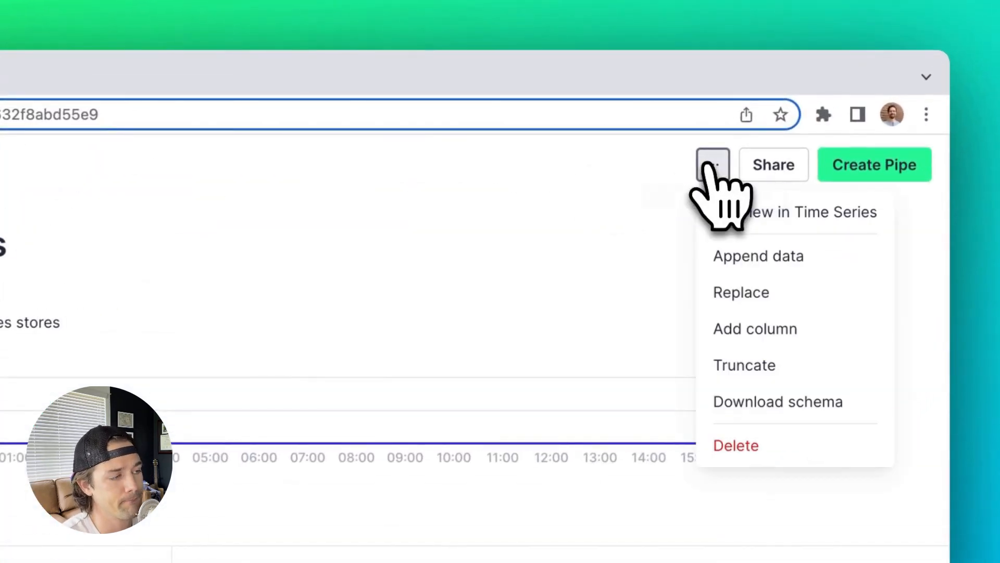
pyautogui.click(746, 367)
pyautogui.click(587, 339)
pyautogui.write('truncate data sour')
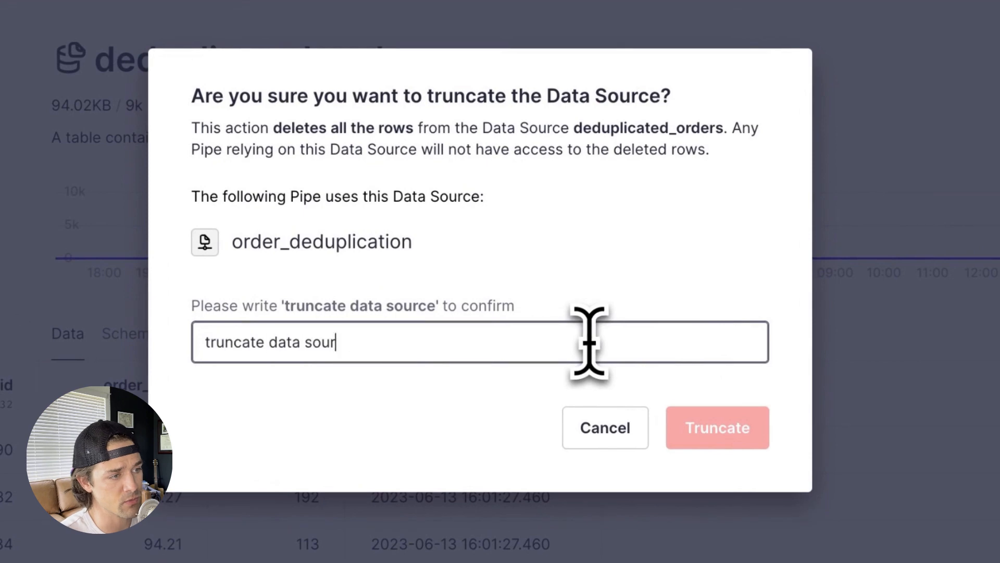
pyautogui.write('ce')
pyautogui.click(708, 430)
# Detach the copy job from node_1 of the order_deduplication pipe
pyautogui.click(171, 264)
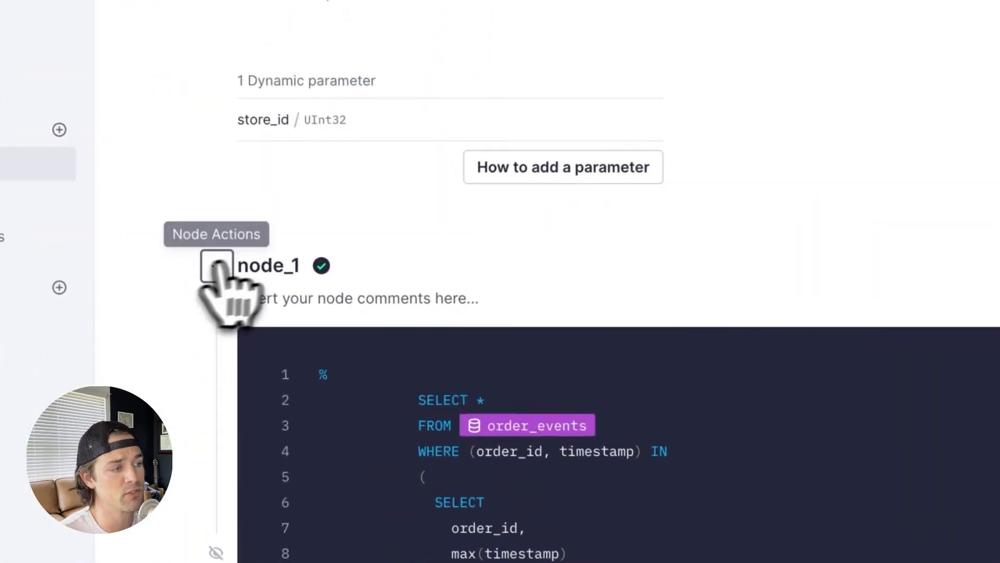
pyautogui.click(293, 309)
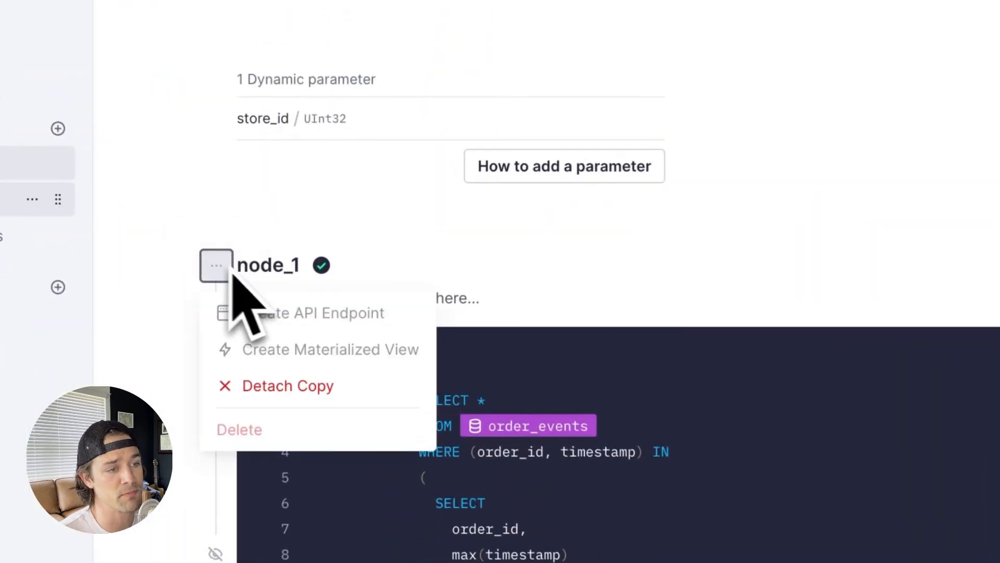
pyautogui.click(287, 385)
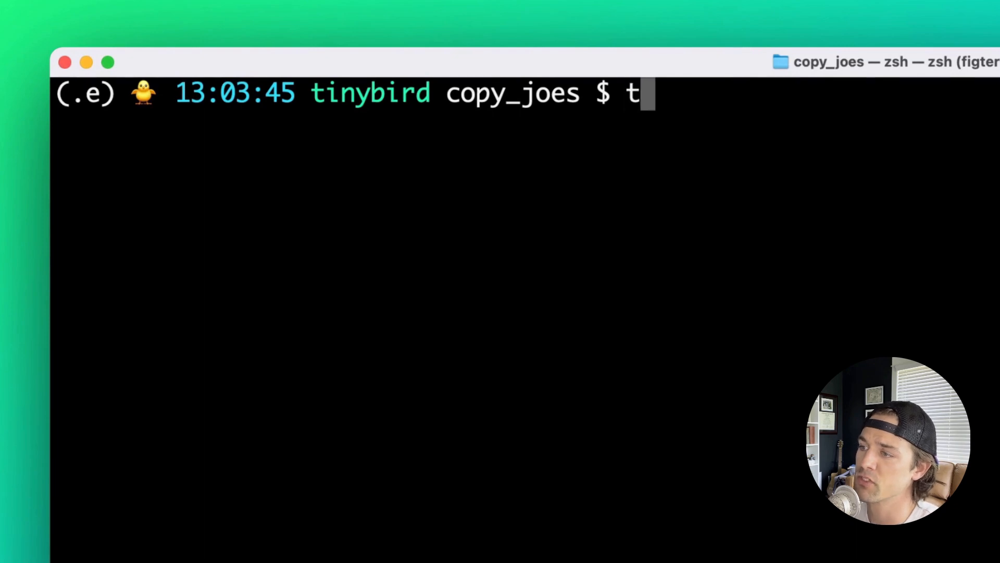
# Switch to the terminal and pull the workspace's datafiles into the copy_joes project with tb pull --auto
pyautogui.write('b pull --au')
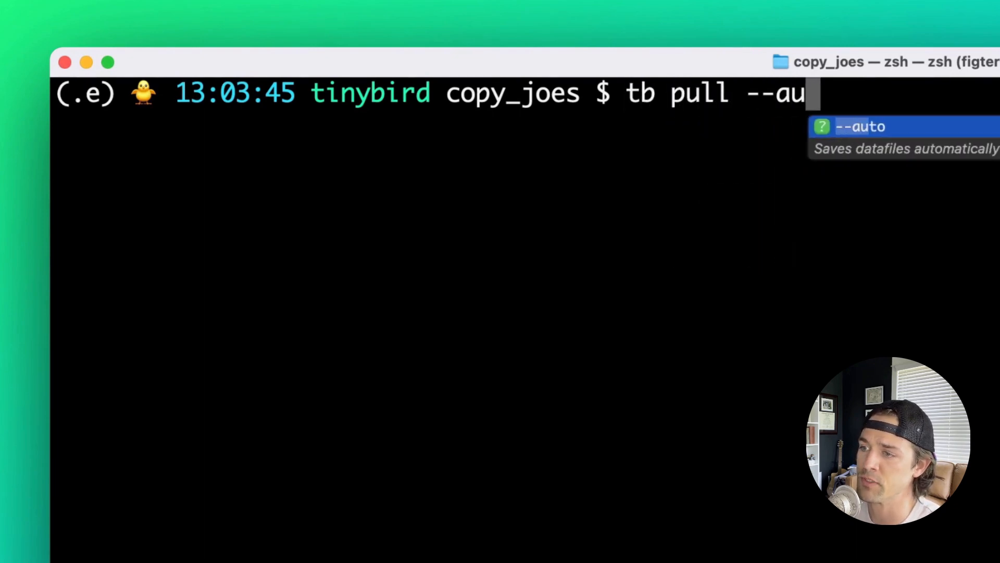
pyautogui.write('to')
pyautogui.press('Return')
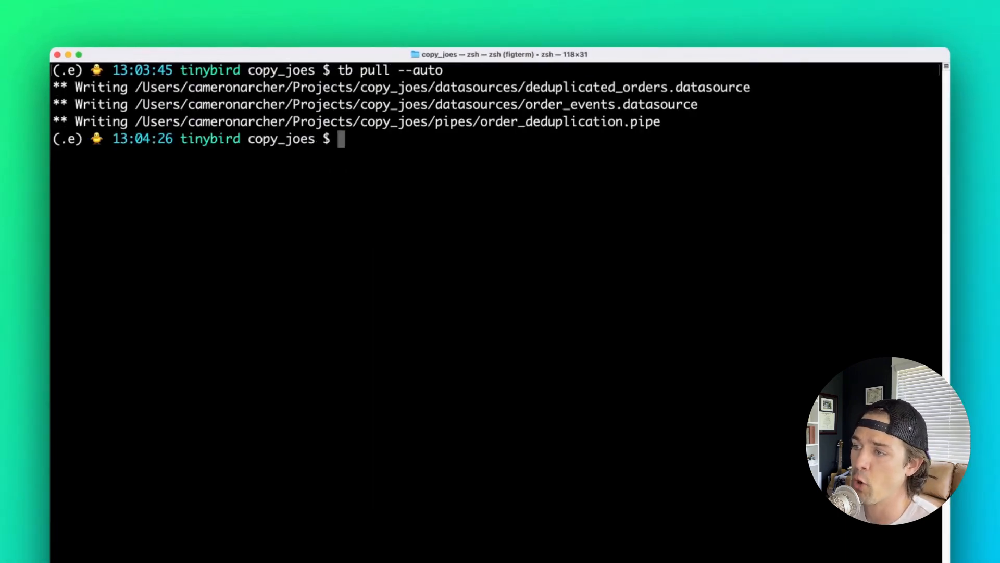
# Open pipes/order_deduplication.pipe in vim
pyautogui.write('vim pipes/or')
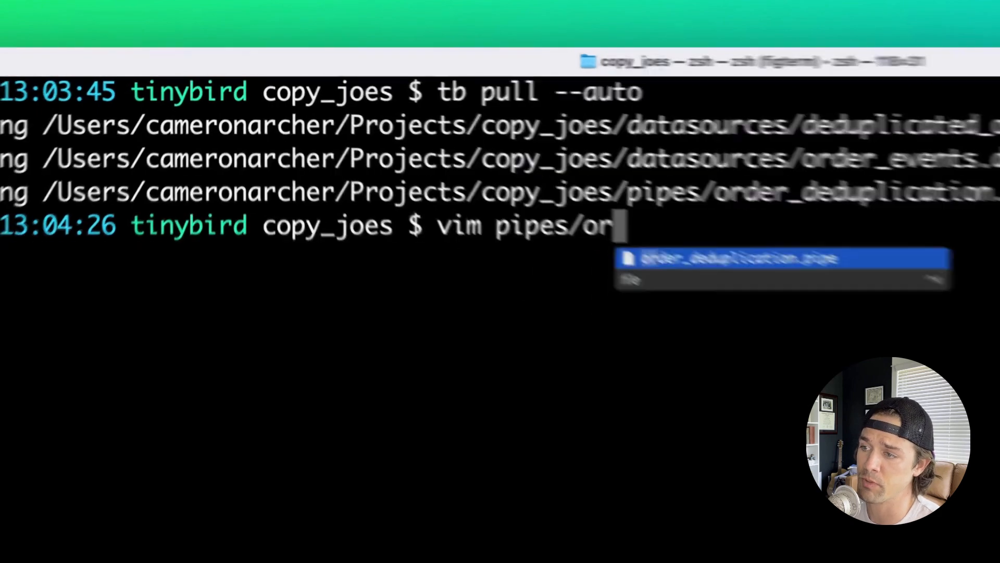
pyautogui.press('Tab')
pyautogui.press('Return')
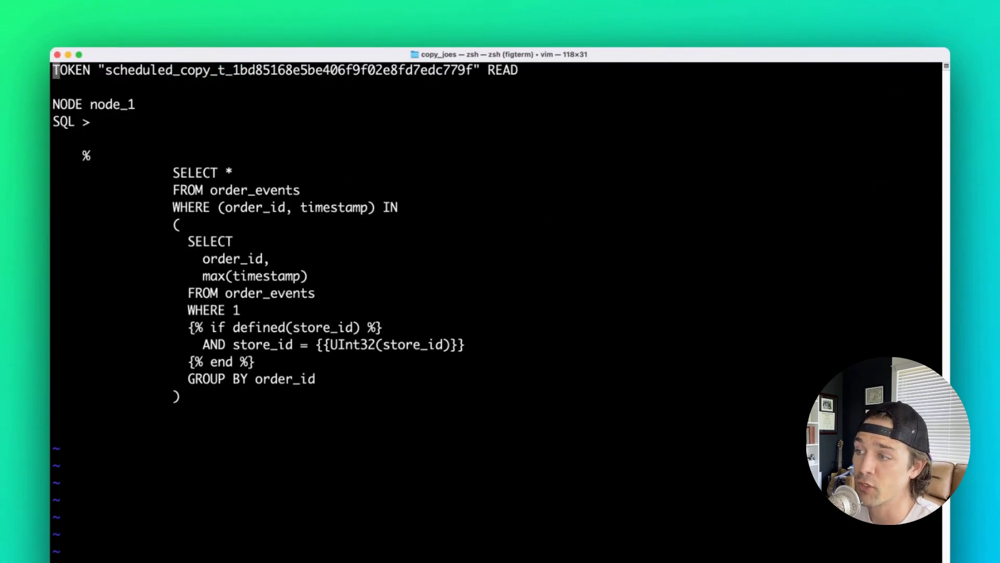
# Below the node's SQL, add the lines "TYPE copy" and "COPY_SCHEDULE 0 0 * * *"
pyautogui.press('Down')
pyautogui.press('Down')
pyautogui.press('Down')
pyautogui.press('Down')
pyautogui.press('Down')
pyautogui.press('Down')
pyautogui.press('Down')
pyautogui.press('Down')
pyautogui.press('Down')
pyautogui.press('Down')
pyautogui.press('Down')
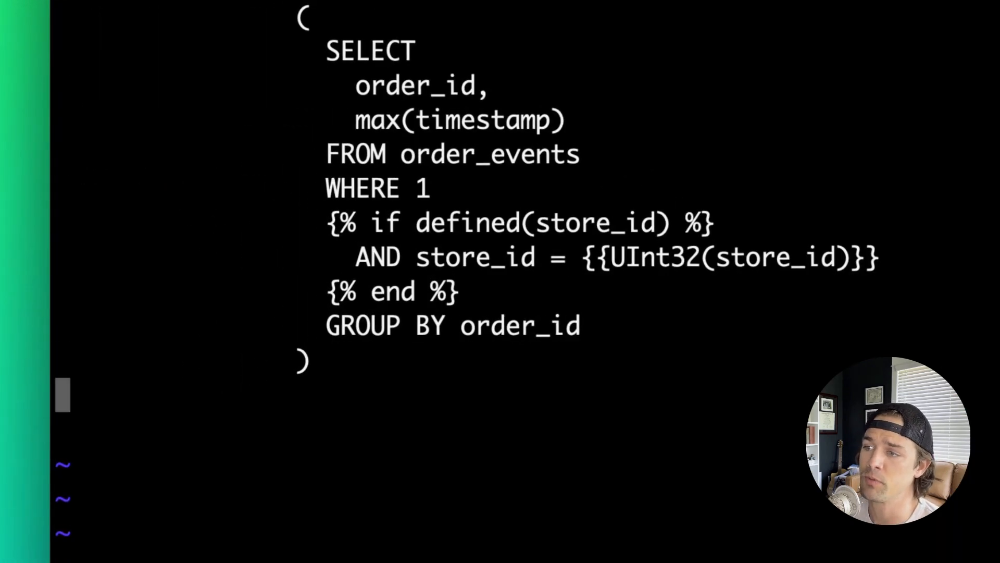
pyautogui.write('YPE copy')
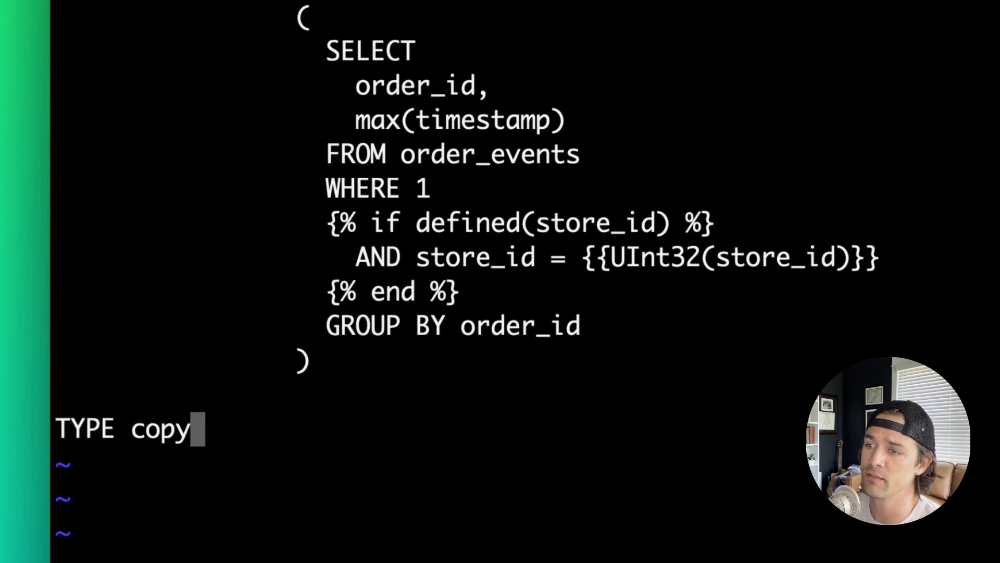
pyautogui.press('Return')
pyautogui.write('COPY_SCHEDULE 0 0 * * *')
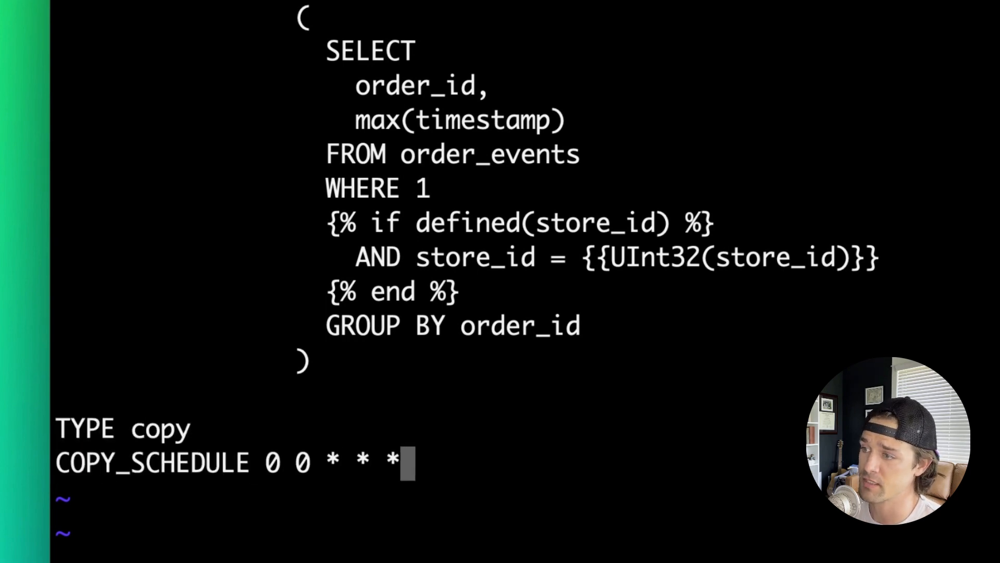
# Add the line "TARGET_DATASOURCE deduplicated_orders" under the schedule, and save and close the pipe file
pyautogui.press('Return')
pyautogui.write('TARGET_DATASOURCE ')
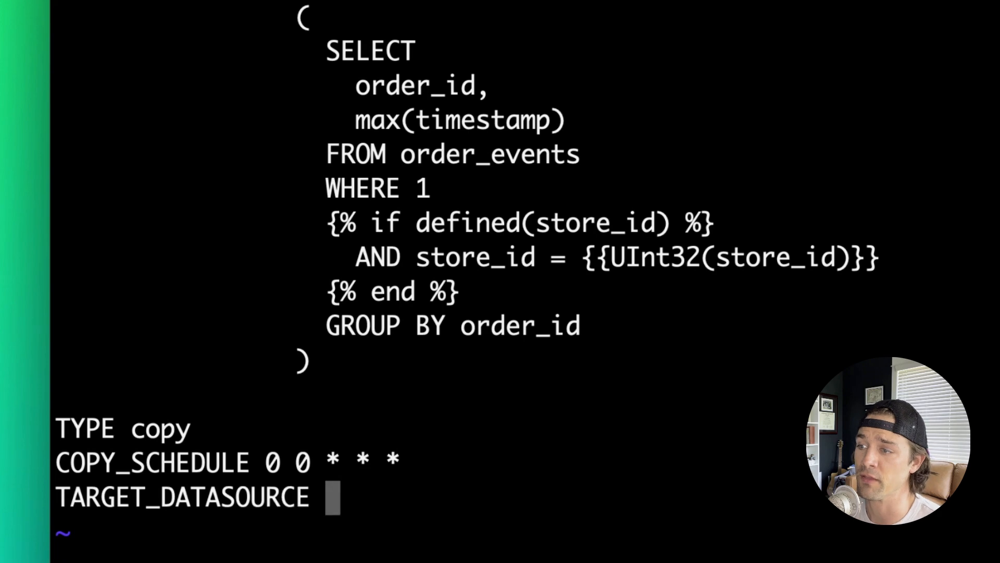
pyautogui.write('deduplicated_orders')
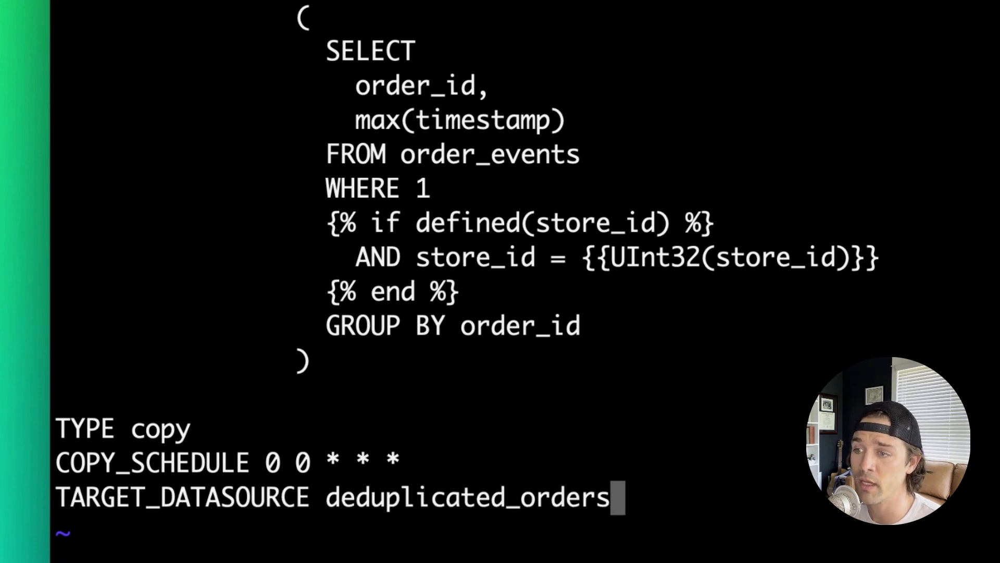
pyautogui.press('Escape')
pyautogui.write(':wq')
pyautogui.press('Return')
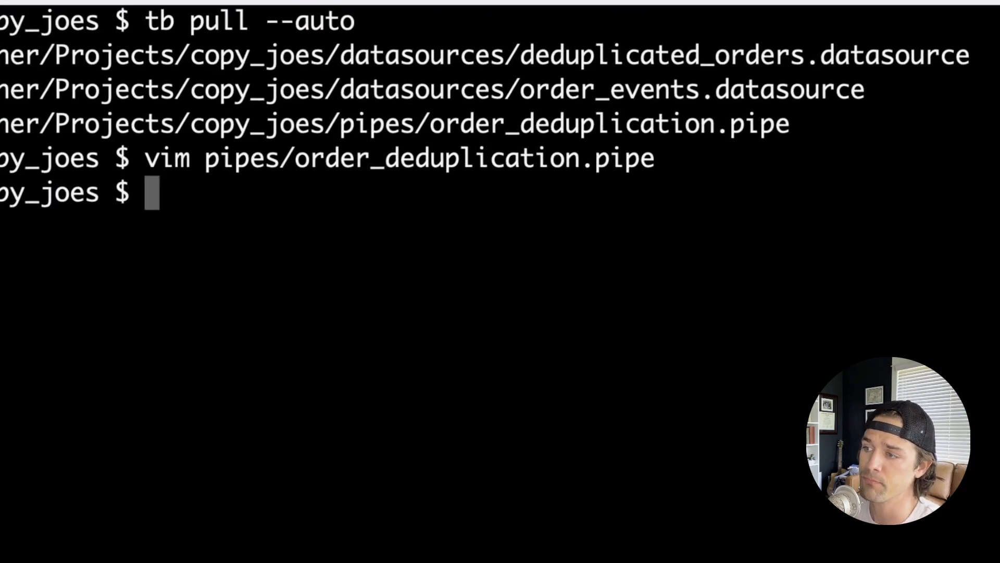
# Push pipes/order_deduplication.pipe to the workspace with tb push --force
pyautogui.write('tb push --force pip')
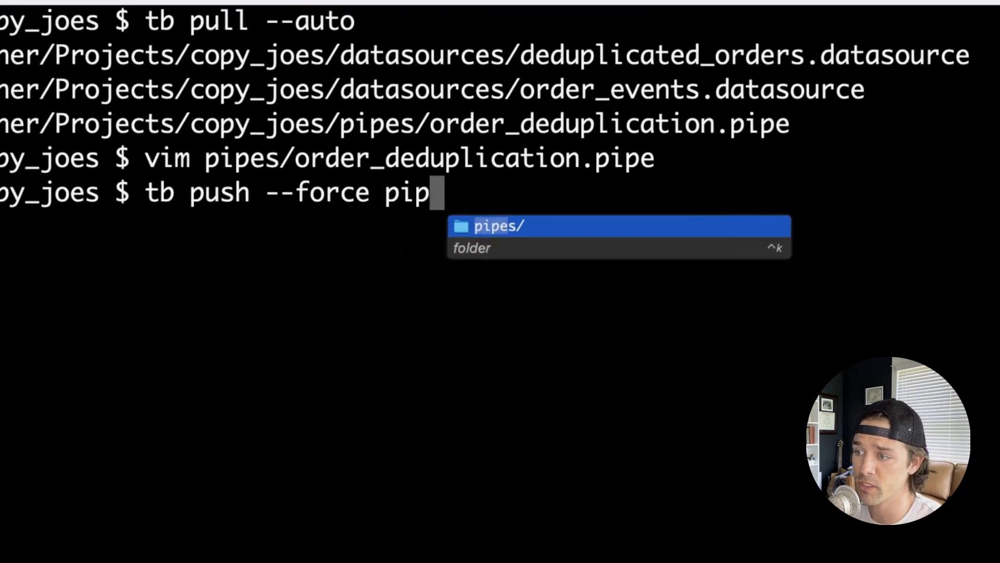
pyautogui.write('es/or')
pyautogui.press('Tab')
pyautogui.press('Return')
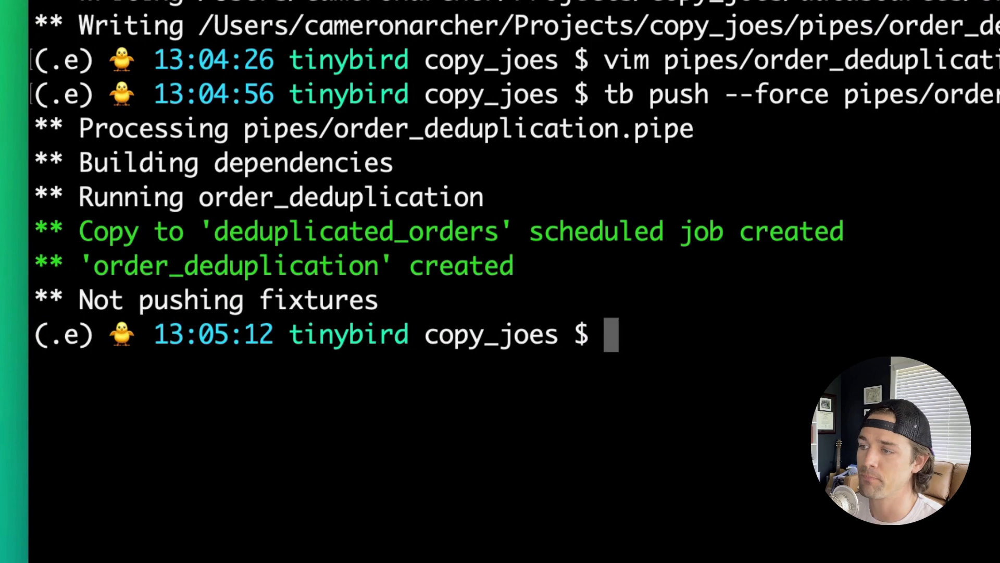
# Run the order_deduplication copy job on demand with tb pipe copy run, answering y, and list the workspace's jobs with tb job ls
pyautogui.write('tb pip')
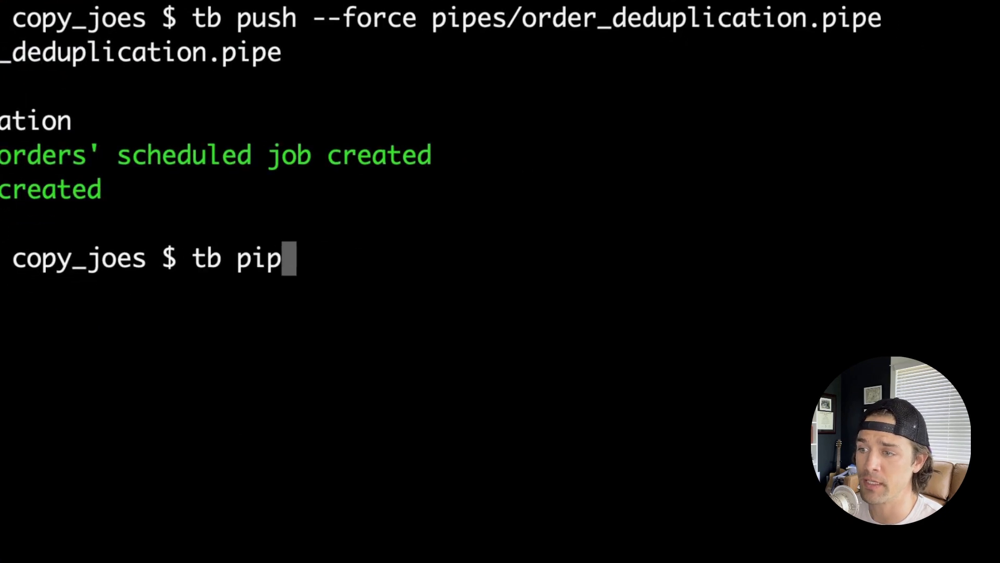
pyautogui.write('e copy run order_deduplication')
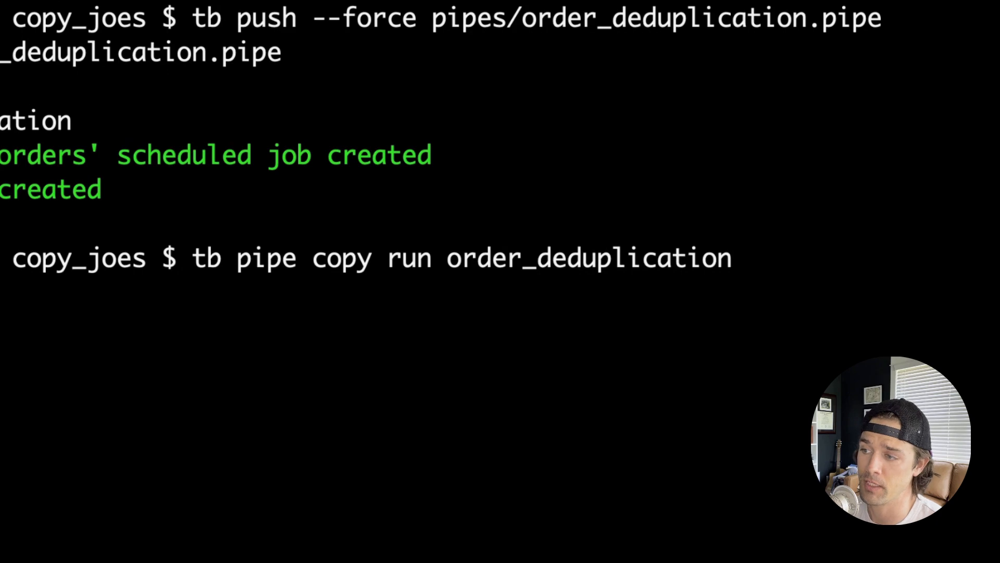
pyautogui.press('Return')
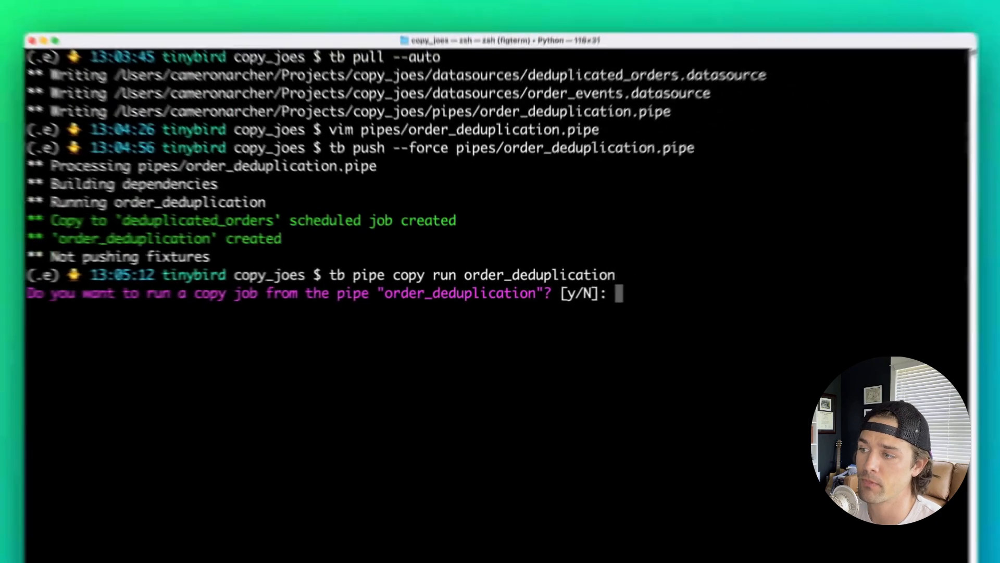
pyautogui.write('y')
pyautogui.press('Return')
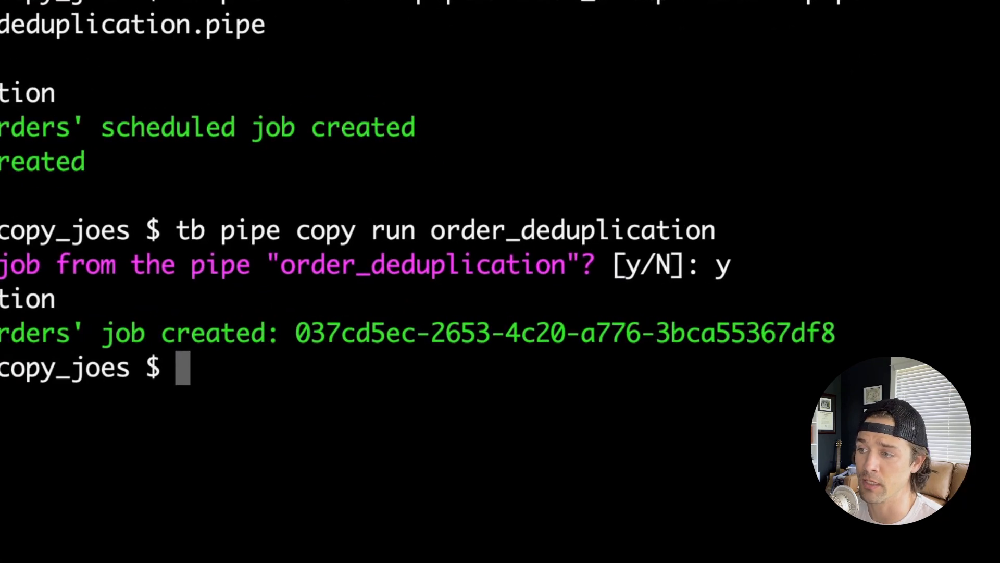
pyautogui.write('tb job ls')
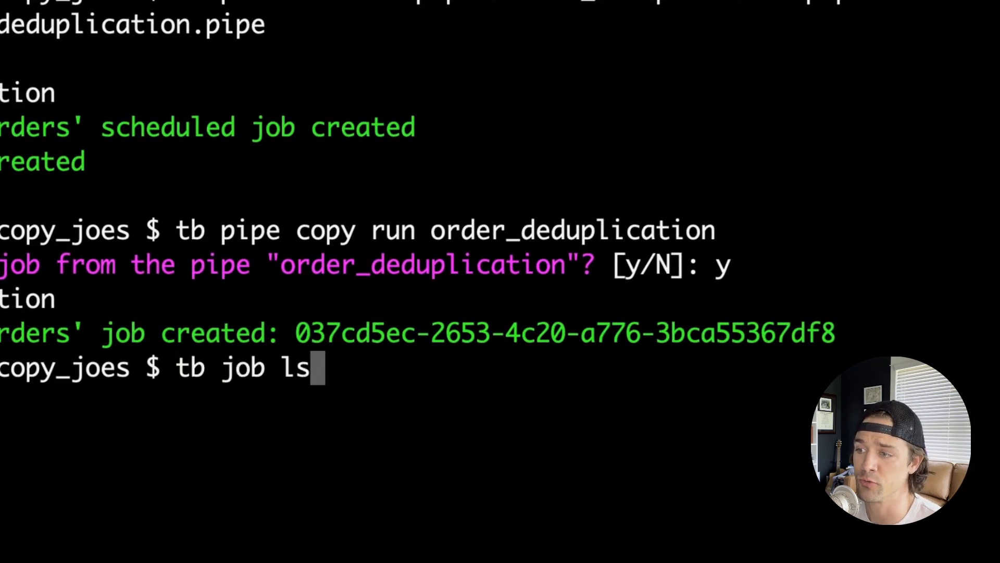
pyautogui.press('Return')
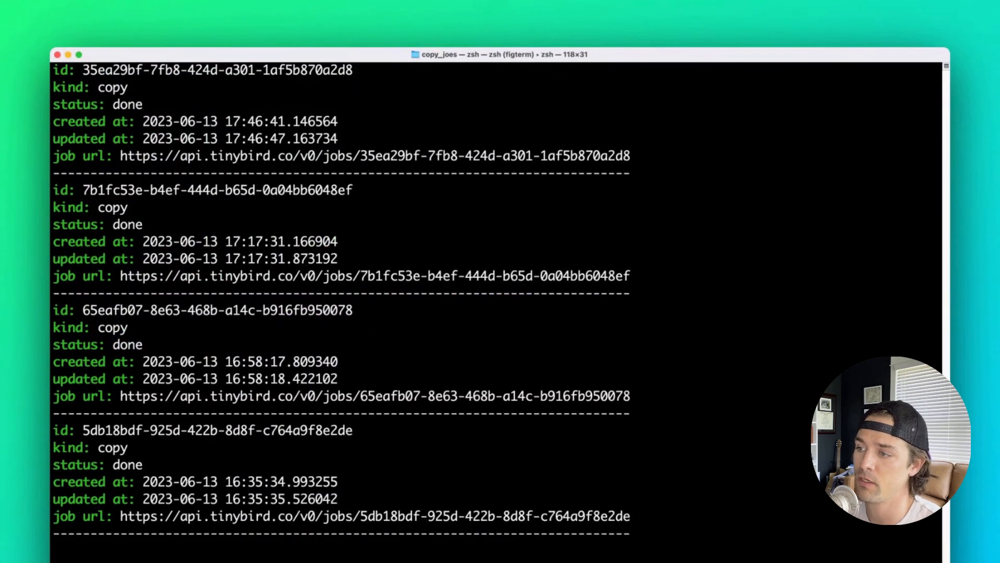
# Reopen pipes/order_deduplication.pipe in vim and delete the TOKEN line above the node definition
pyautogui.write('vim pipes/o')
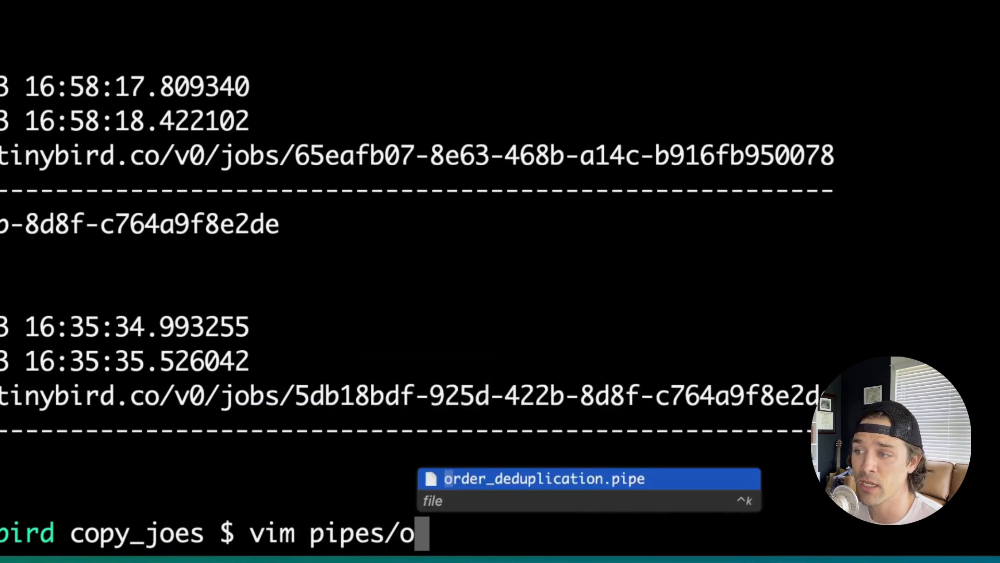
pyautogui.press('Tab')
pyautogui.press('Return')
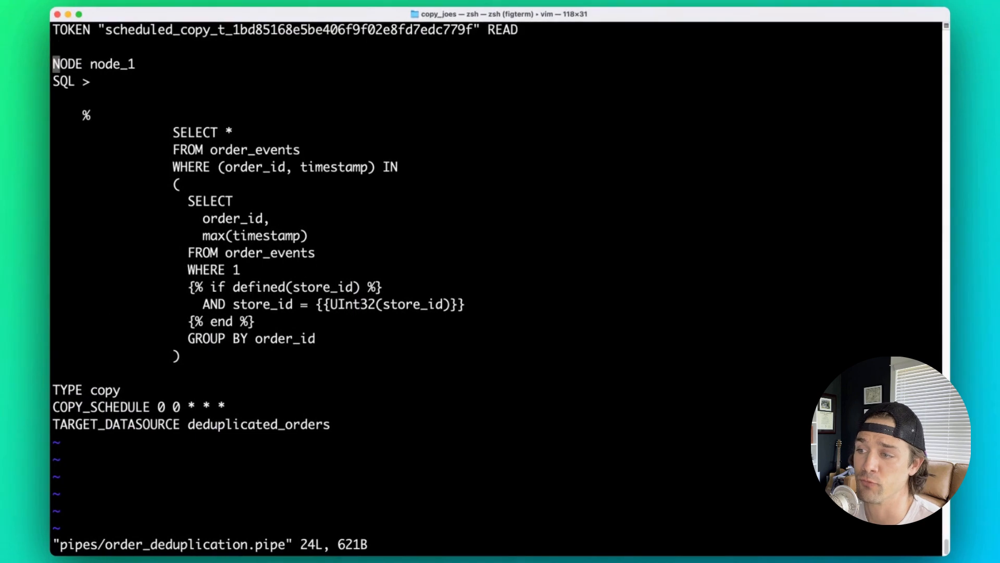
pyautogui.press('v')
pyautogui.press('$')
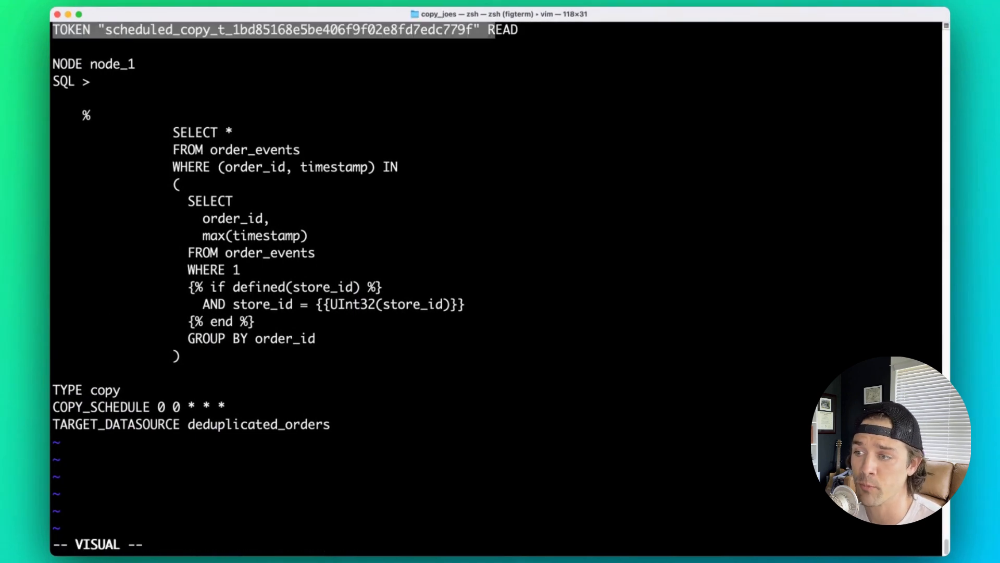
pyautogui.press('j')
pyautogui.press('d')
# Delete the TYPE, COPY_SCHEDULE and TARGET_DATASOURCE lines below the SQL, and save and close the pipe file
pyautogui.press('j')
pyautogui.press('j')
pyautogui.press('j')
pyautogui.press('v')
pyautogui.press('j')
pyautogui.press('w')
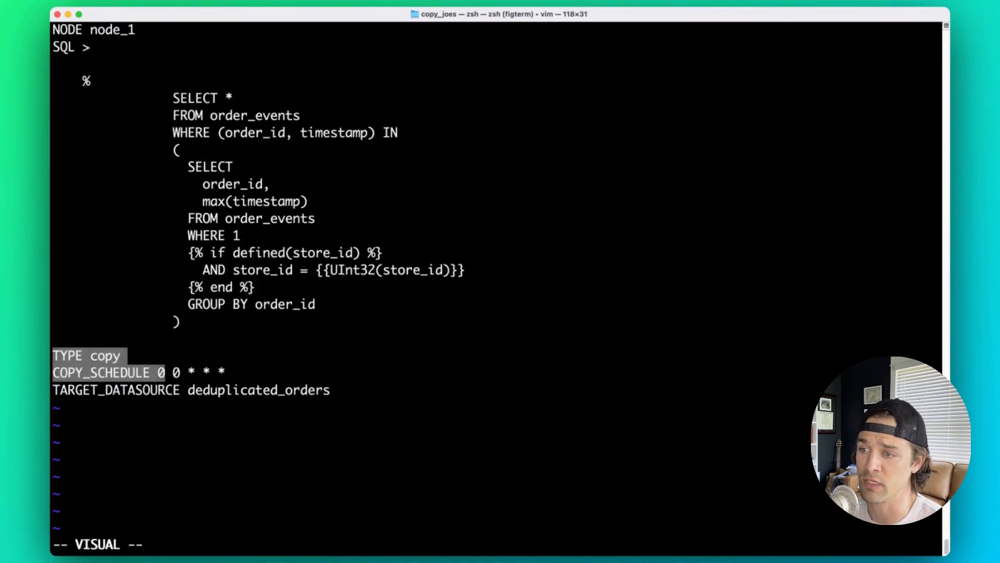
pyautogui.press('j')
pyautogui.press('$')
pyautogui.press('d')
pyautogui.press('Return')
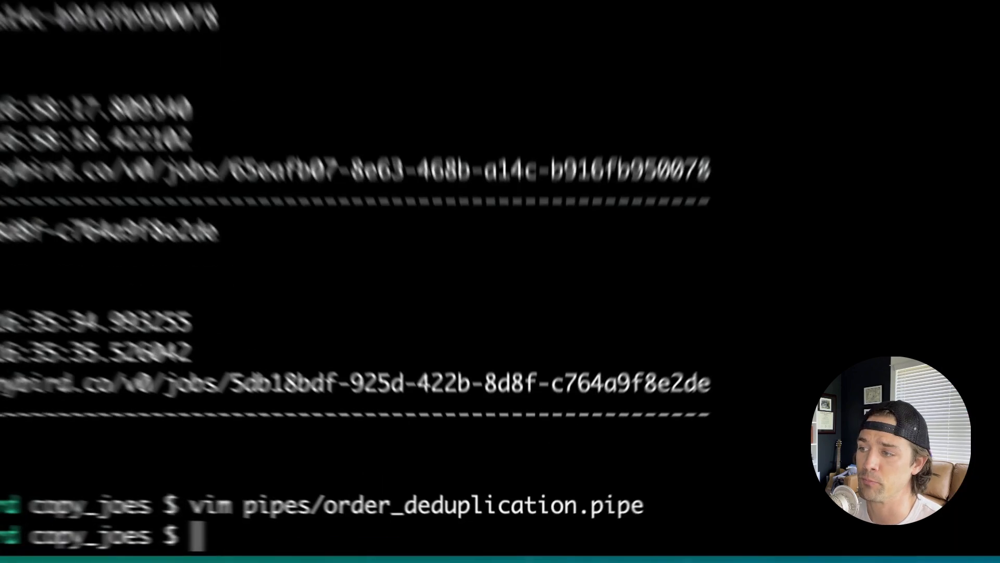
# Push the edited pipes/order_deduplication.pipe again with tb push --force to remove its copy settings from the workspace
pyautogui.press('Up')
pyautogui.press('Up')
pyautogui.press('Up')
pyautogui.press('Return')
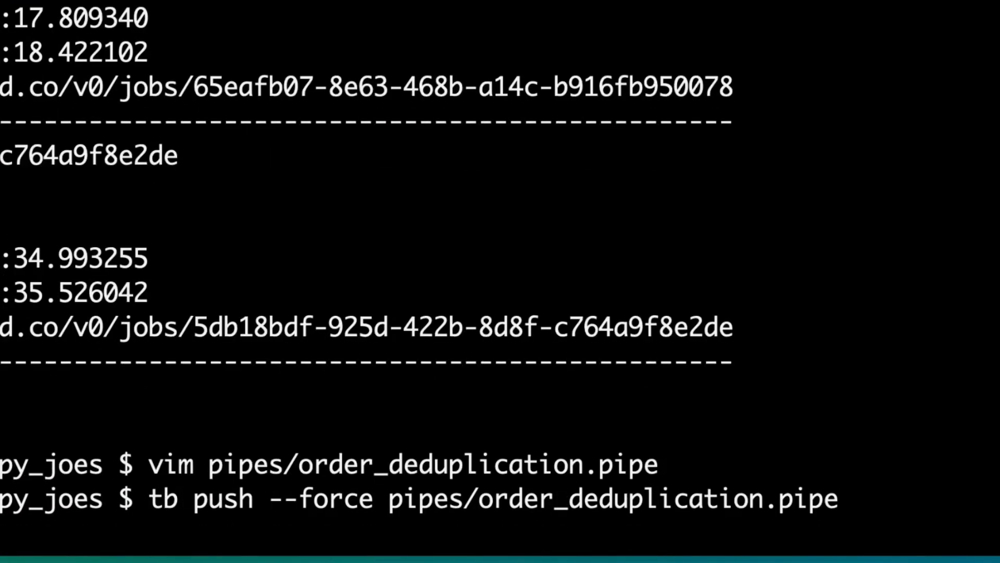